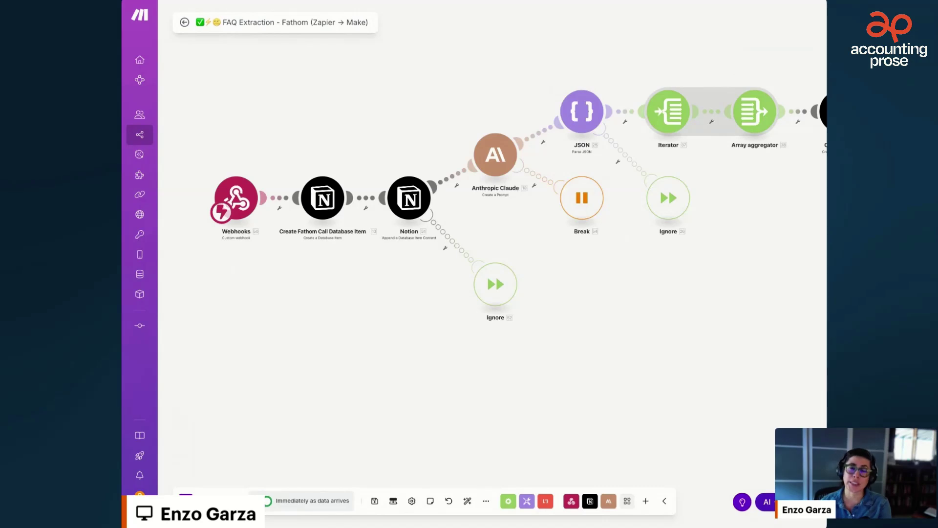
Step: Look over the FAQ Extraction scenario's module chain up to Create FAQs and the matching Fathom call page in Notion
scroll(307, 148, "right", 2)
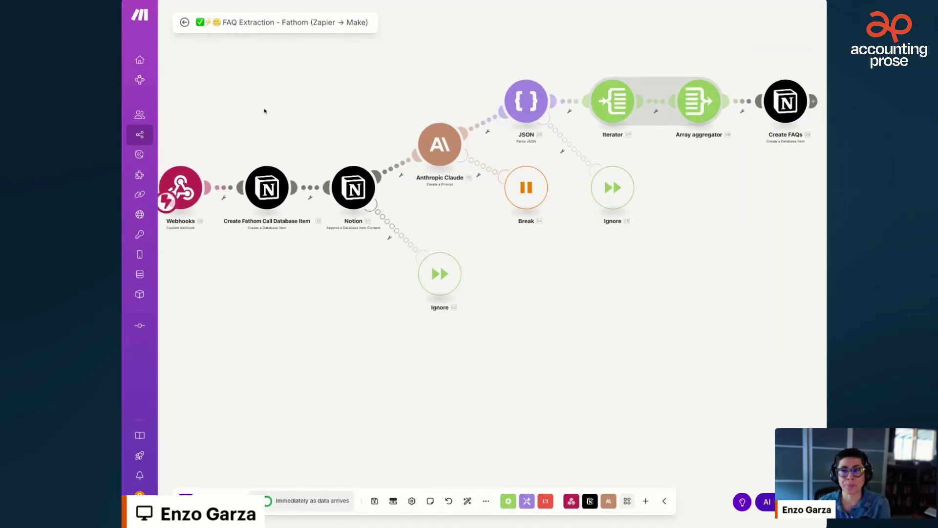
scroll(266, 115, "up", 3)
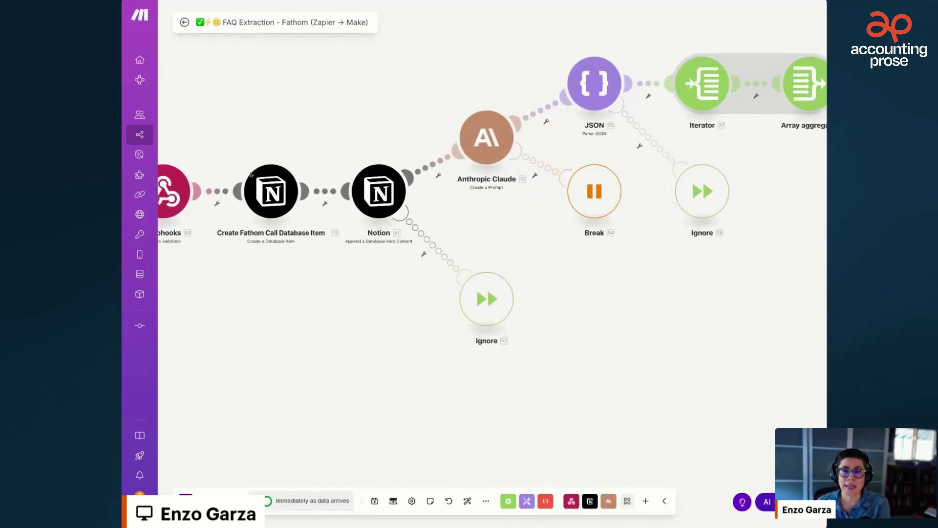
scroll(294, 120, "up", 2)
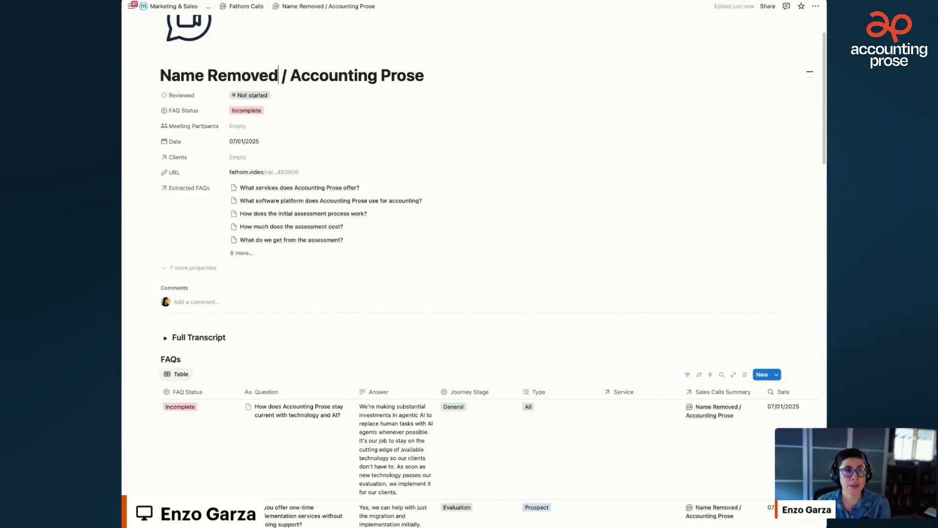
scroll(493, 271, "up", 2)
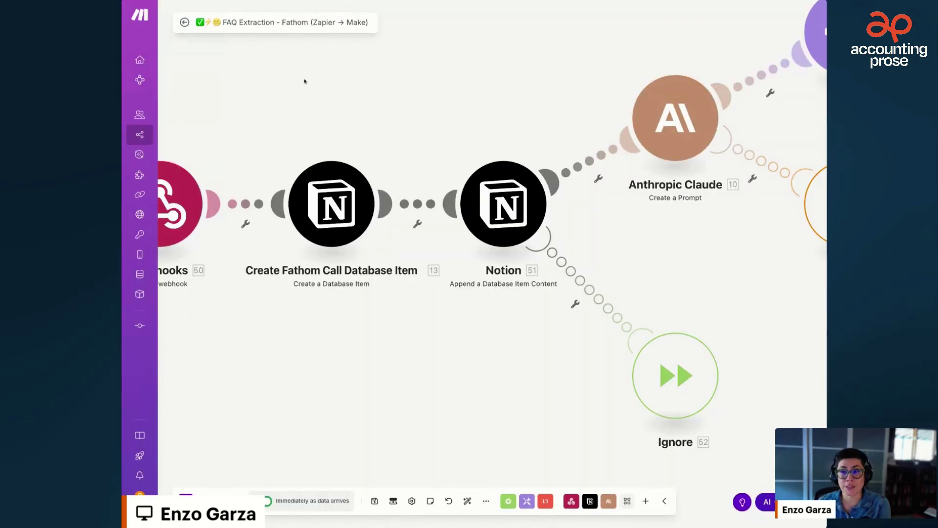
Step: Review the field mappings of the Create Fathom Call Database Item module, from Name down to Transcript, and close its settings
scroll(342, 97, "left", 2)
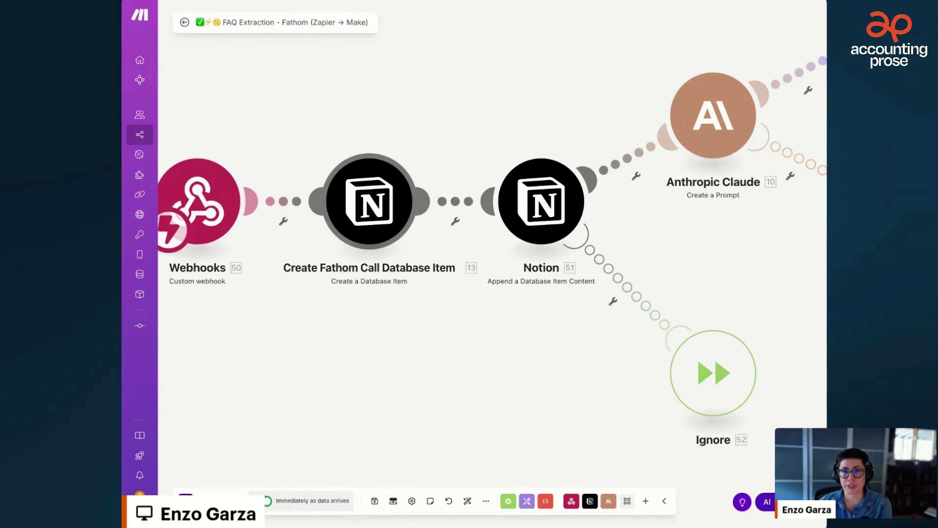
left_click(369, 201)
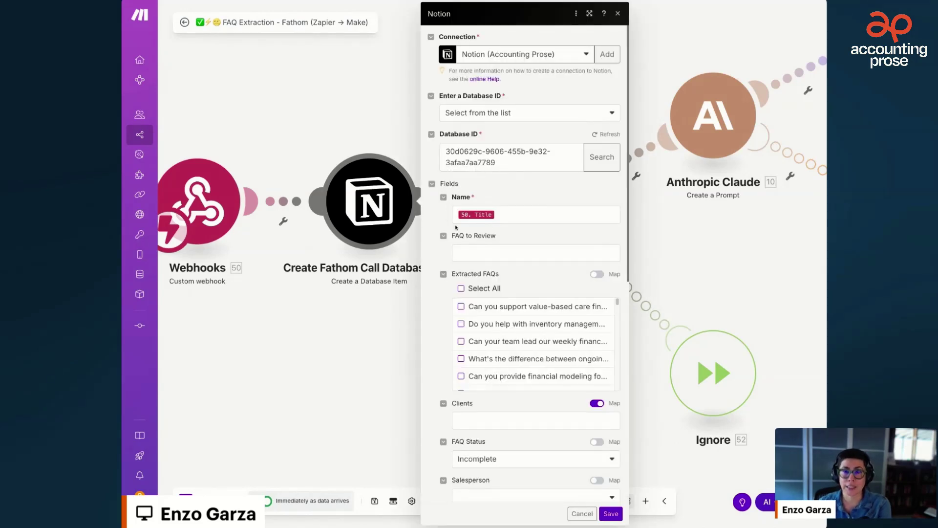
scroll(456, 227, "down", 6)
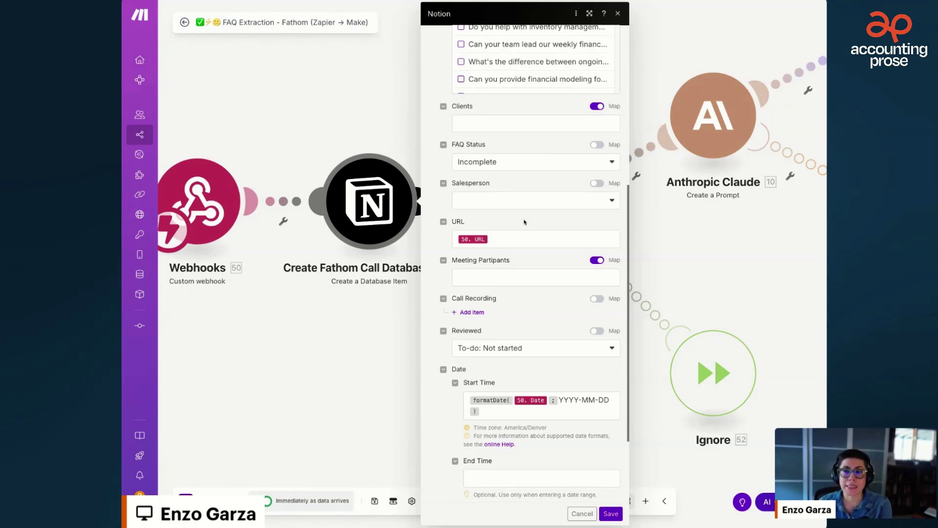
scroll(524, 222, "down", 1)
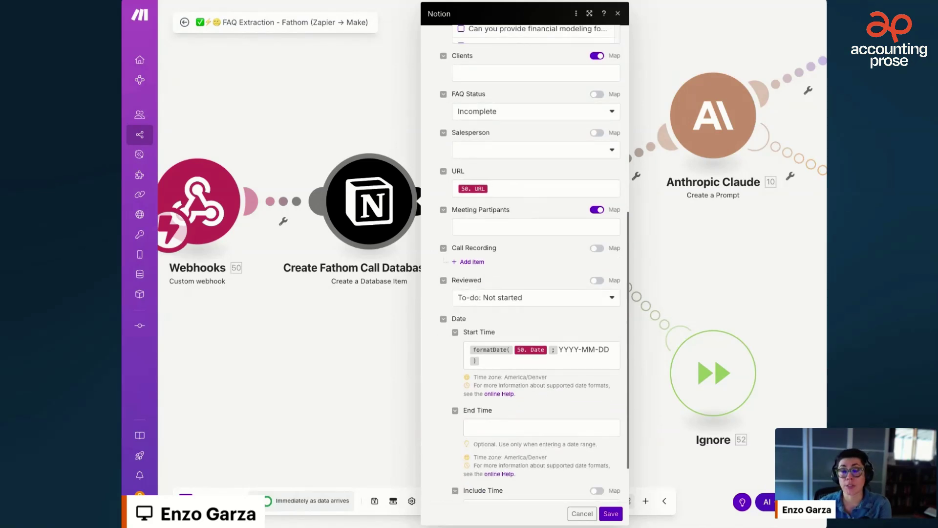
scroll(525, 264, "up", 2)
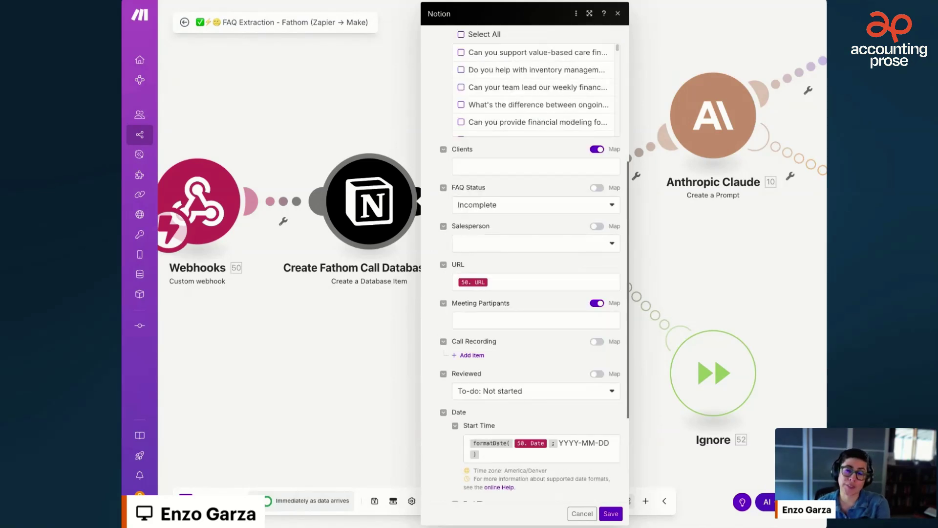
scroll(524, 263, "down", 3)
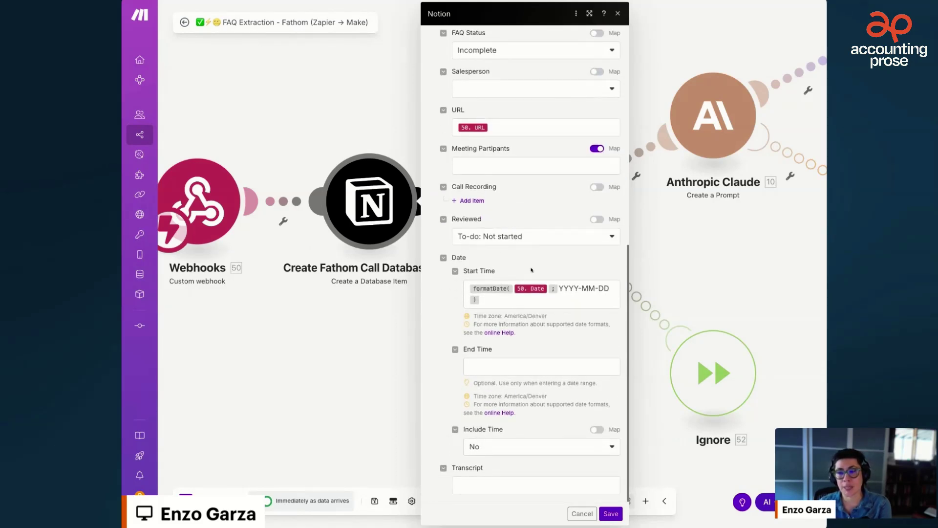
left_click(337, 349)
Step: Review how the Append a Database Item Content module maps the database item ID and the transcript paragraph, and close its settings
scroll(338, 350, "right", 4)
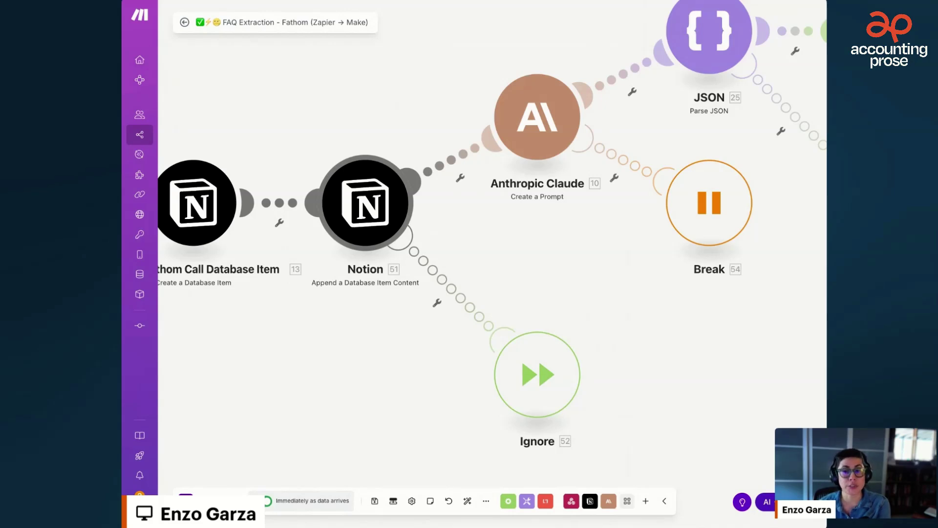
scroll(293, 220, "right", 5)
left_click(229, 250)
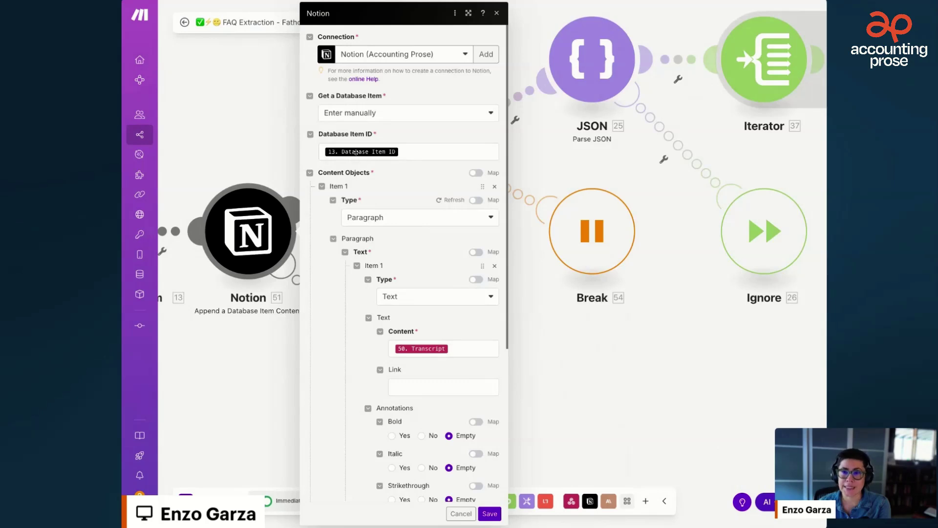
scroll(196, 223, "left", 3)
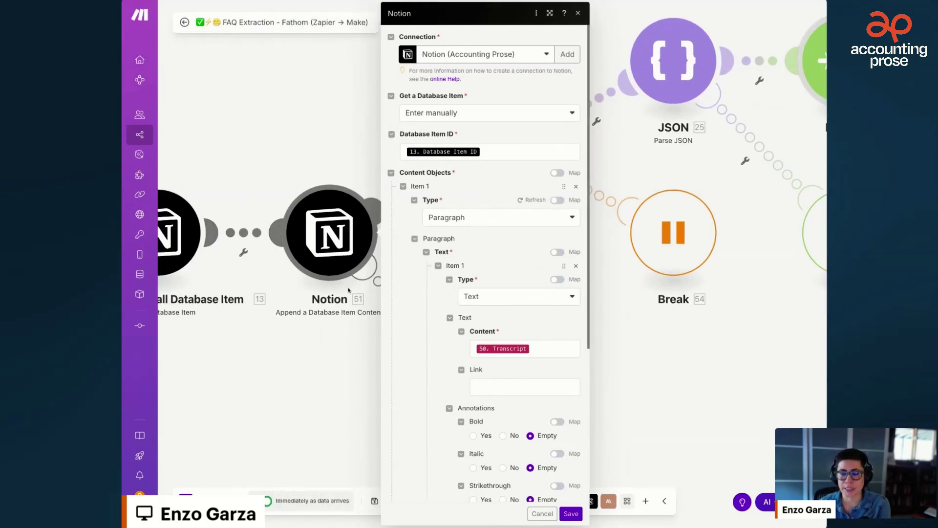
left_click(294, 359)
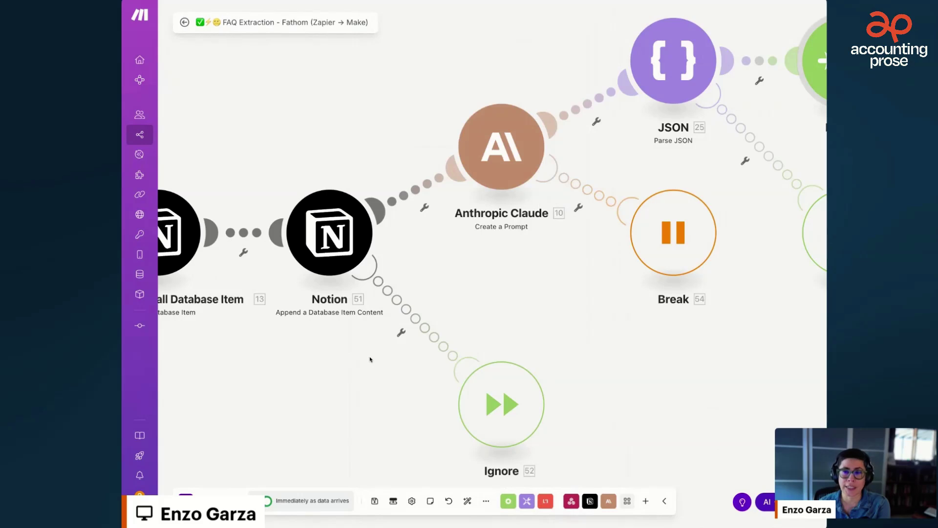
Step: Read the full prompt of the Anthropic Claude module in an enlarged view, down to the output rules and transcript variable, and close it
scroll(343, 127, "right", 3)
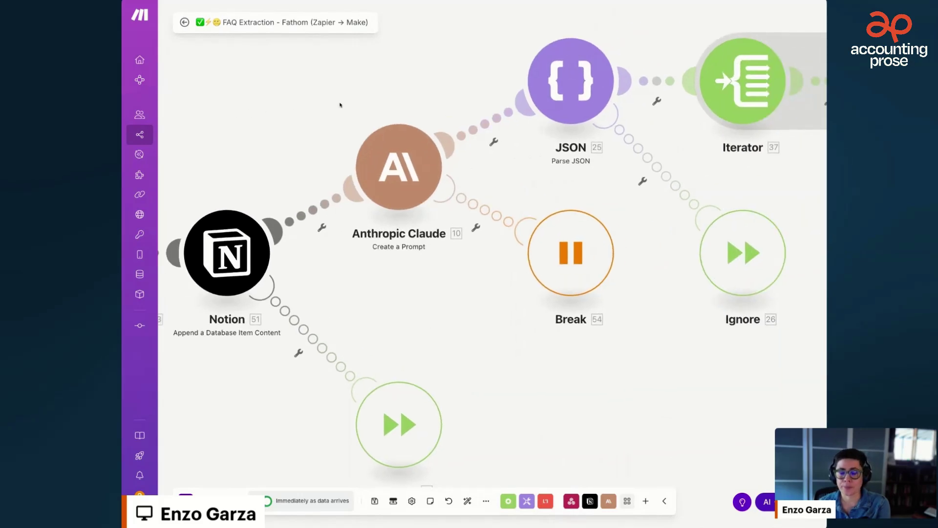
scroll(313, 156, "right", 3)
scroll(308, 169, "left", 3)
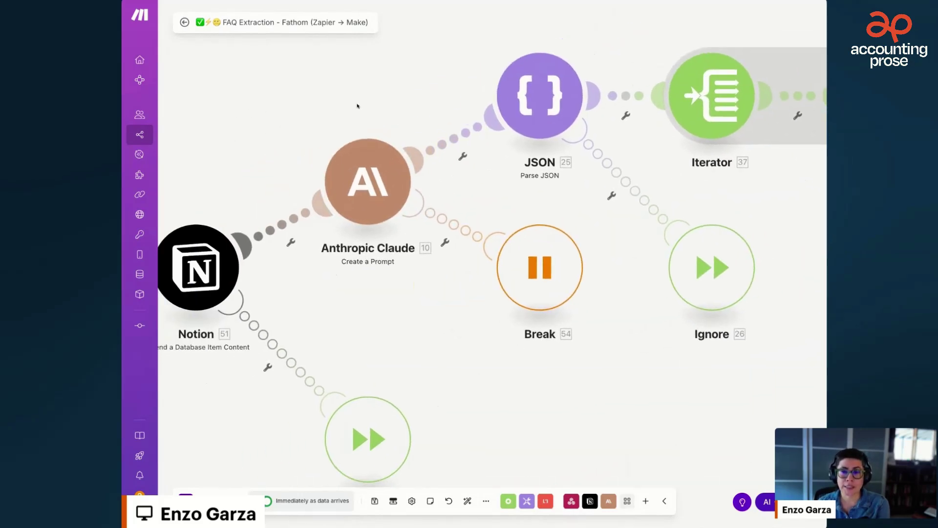
left_click(358, 157)
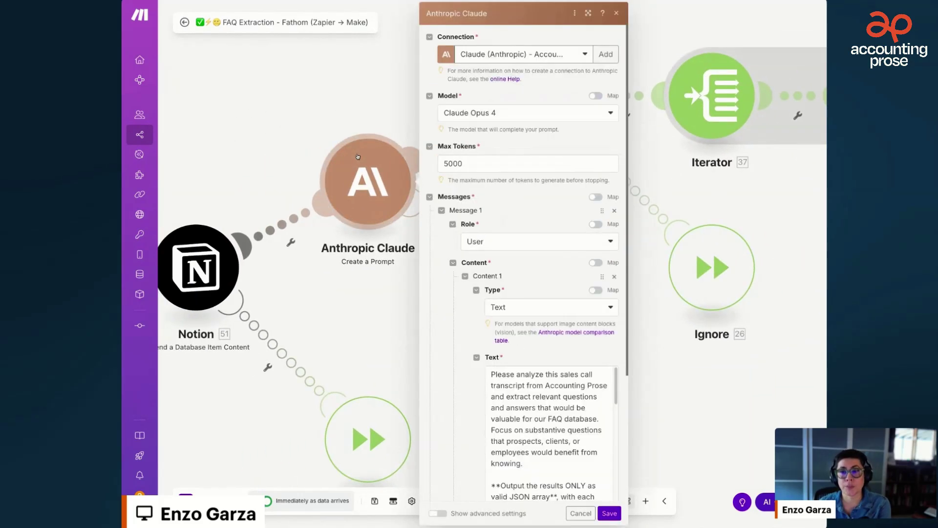
left_click(588, 14)
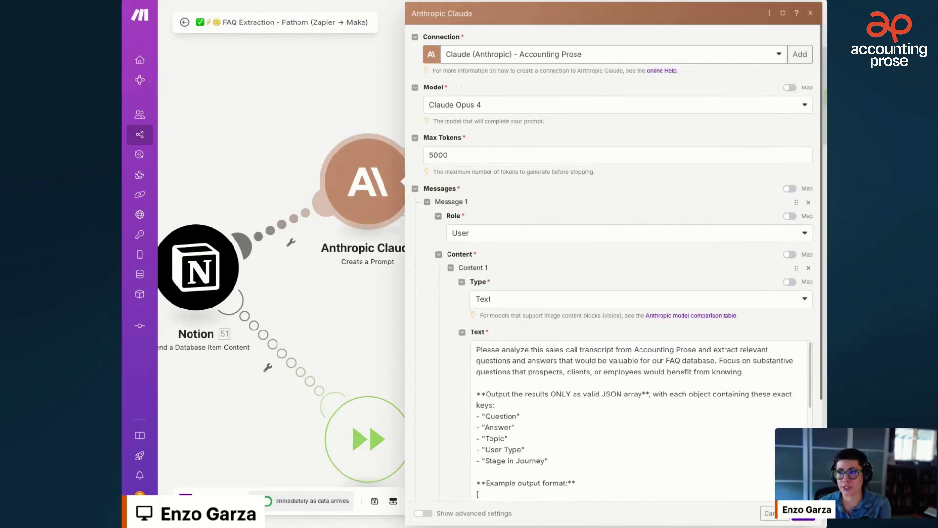
scroll(605, 333, "down", 3)
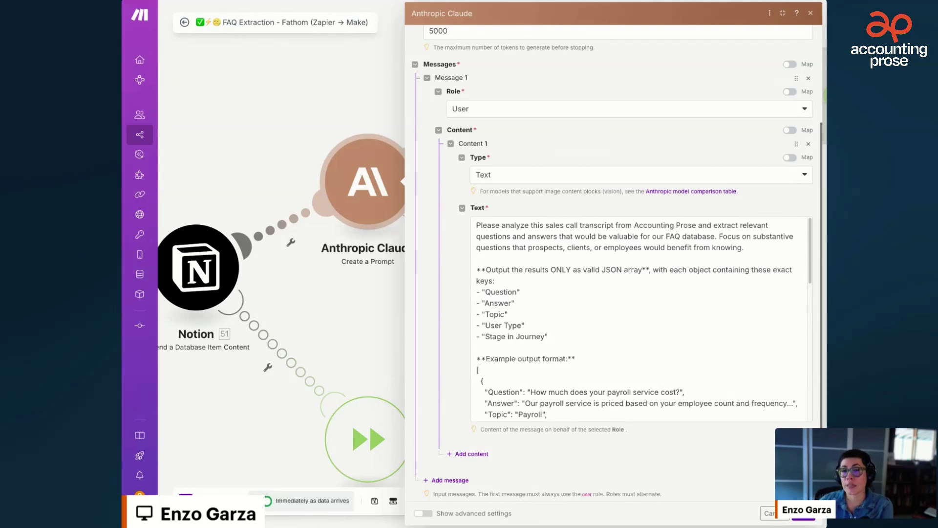
scroll(640, 319, "down", 2)
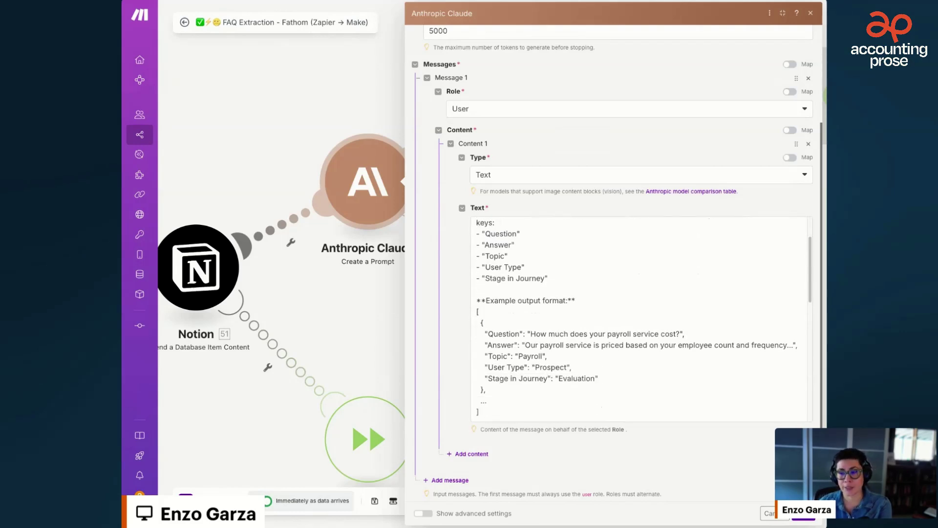
scroll(513, 284, "down", 2)
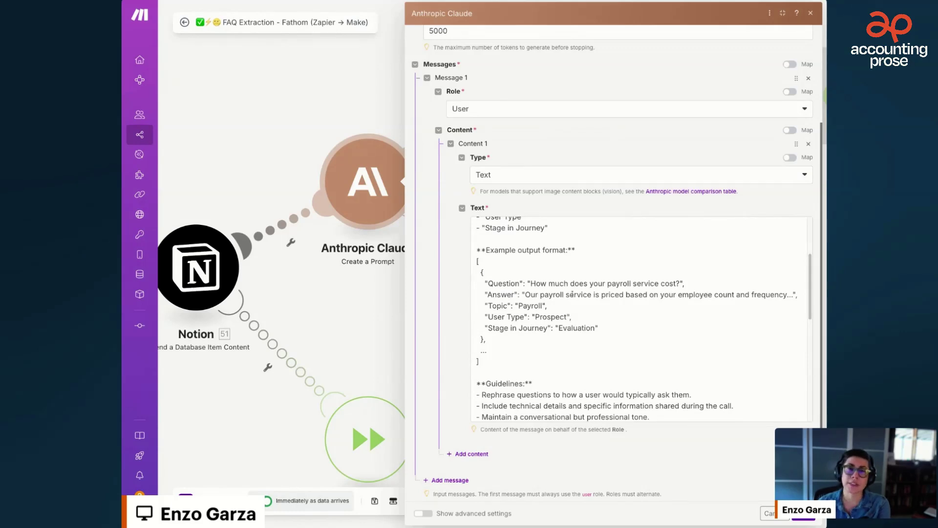
scroll(621, 294, "down", 5)
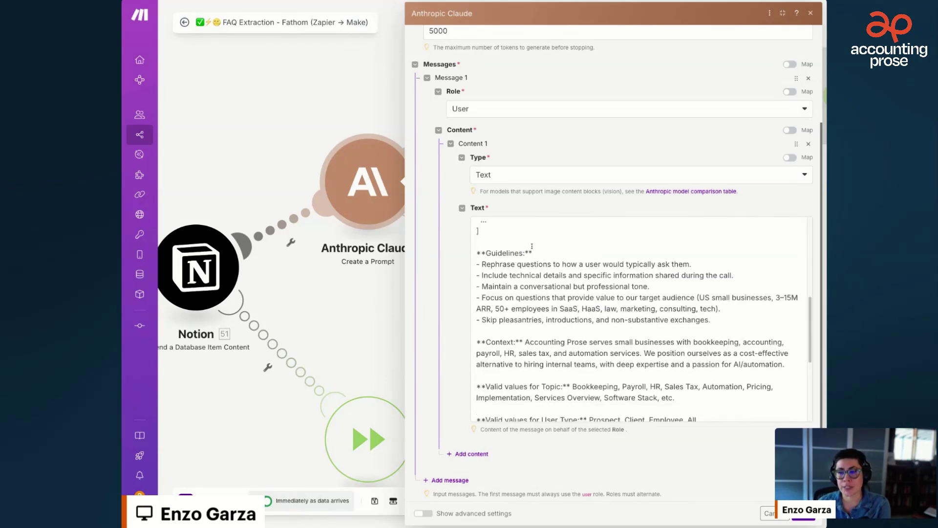
scroll(537, 345, "down", 7)
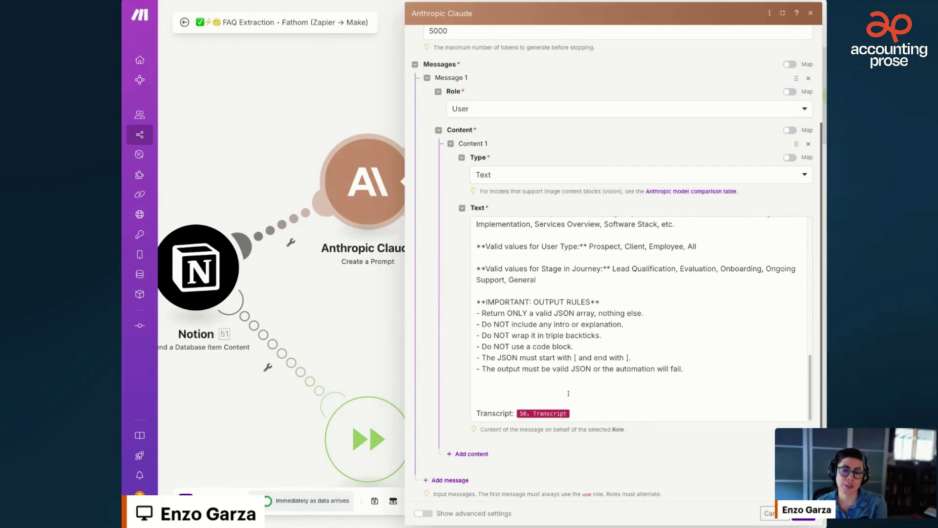
left_click(351, 354)
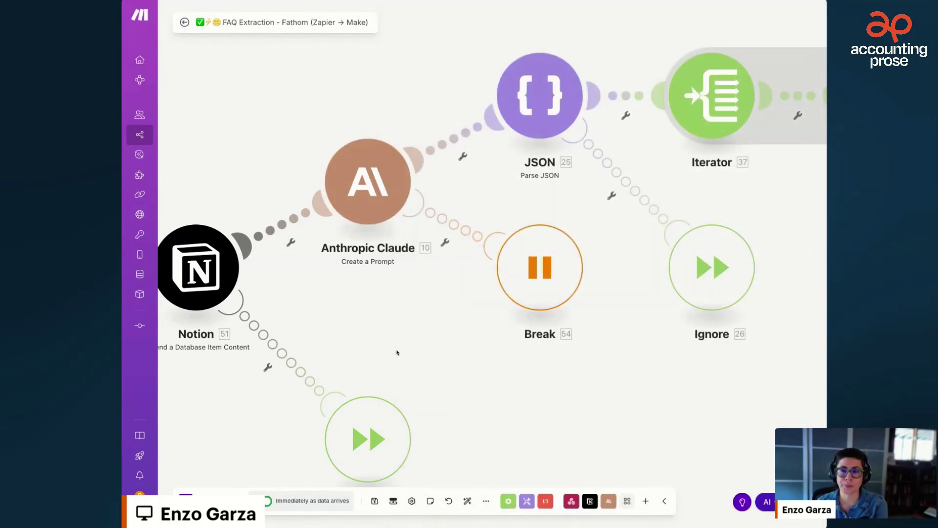
Step: Check the data structure and JSON string of the Parse JSON module and close its settings
scroll(398, 351, "right", 3)
scroll(381, 353, "up", 3)
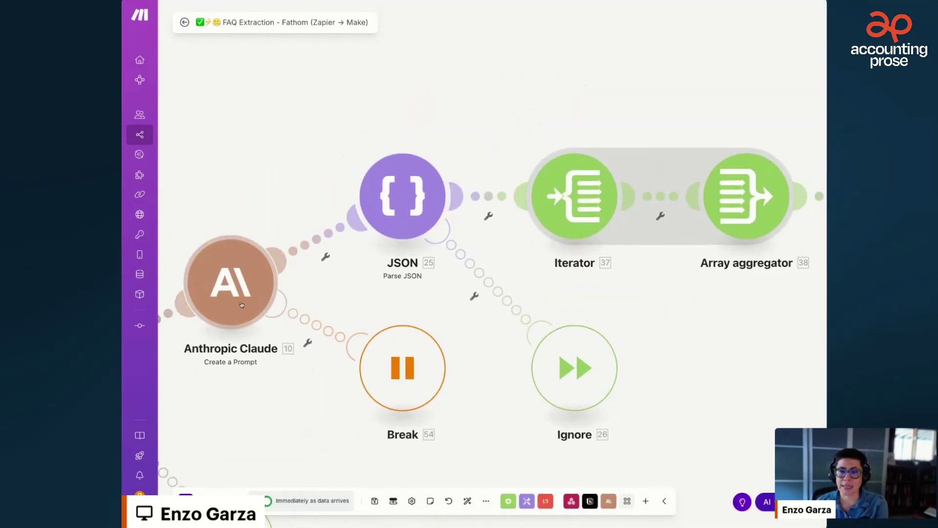
left_click(409, 189)
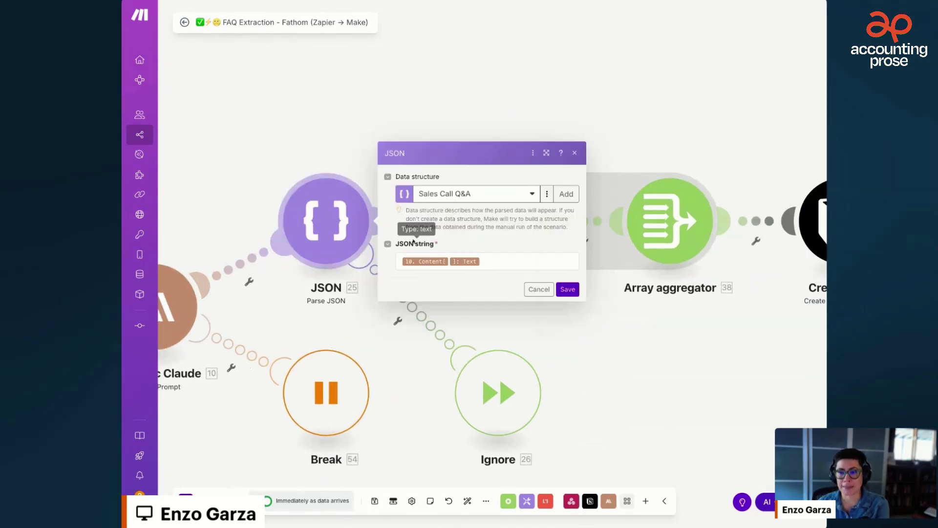
key("Escape")
Step: Review the Create FAQs module's field mappings, from Question down to Journey Stage, and save its settings
scroll(486, 142, "right", 5)
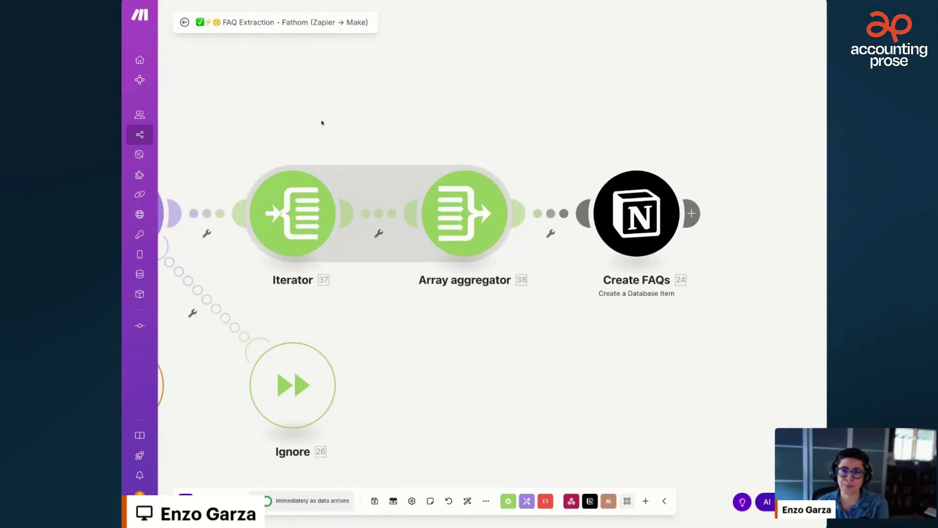
left_click_drag(322, 123, 388, 113)
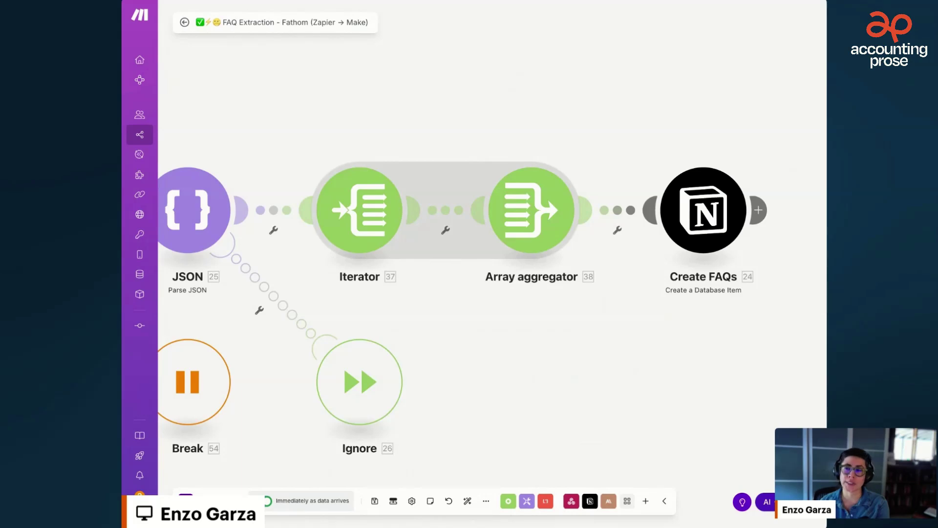
left_click(727, 204)
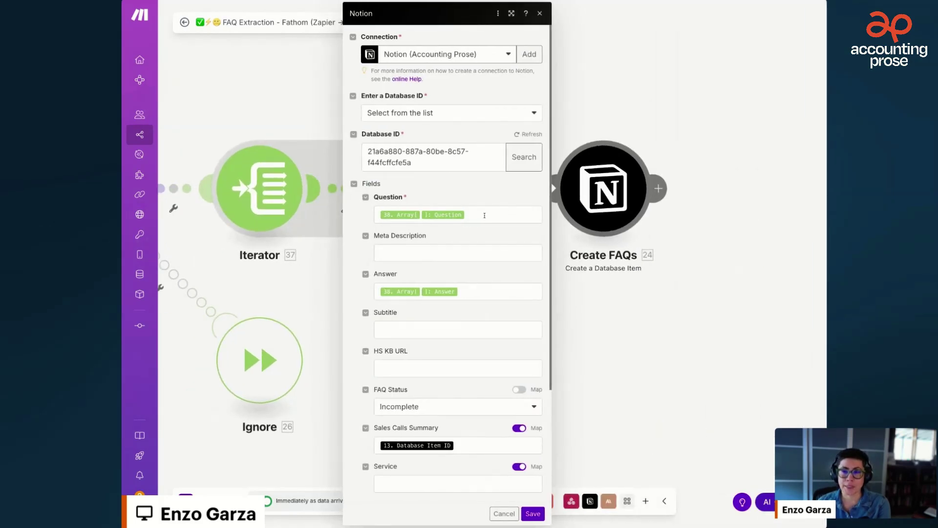
scroll(478, 293, "down", 3)
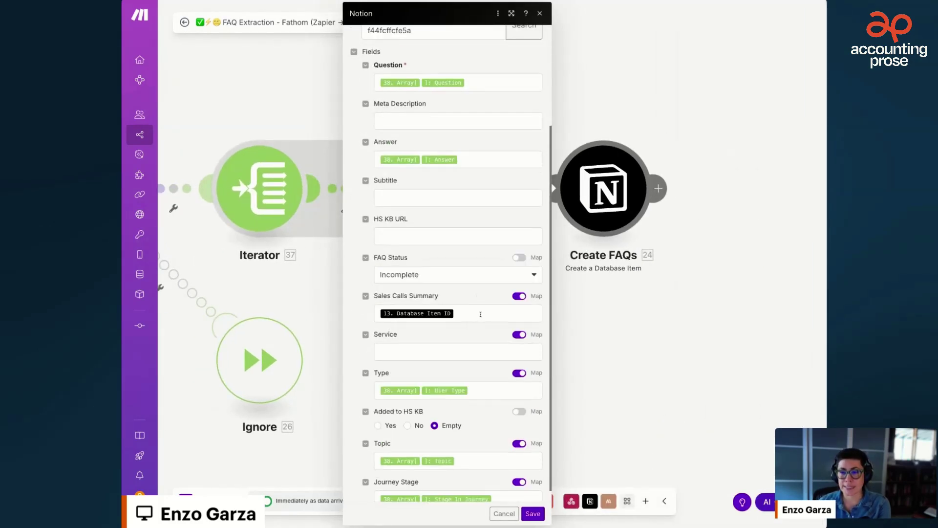
scroll(481, 314, "down", 1)
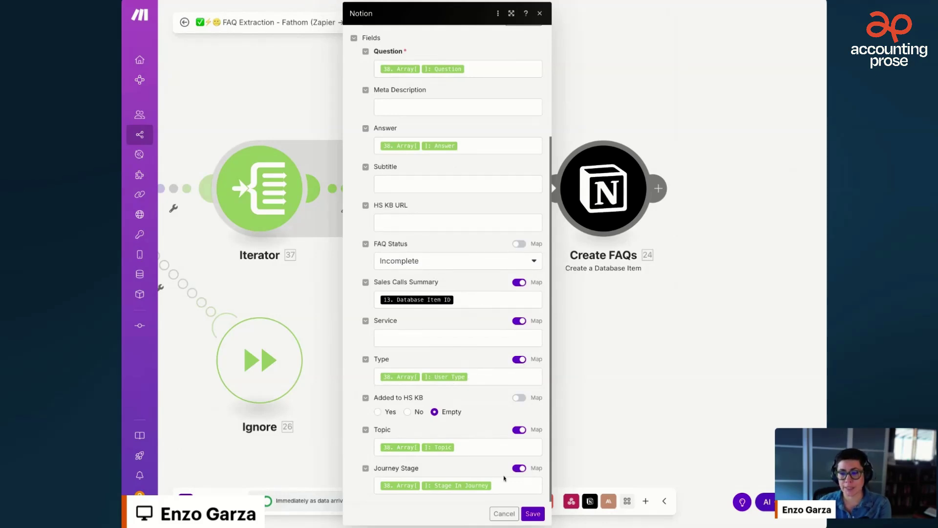
left_click(533, 513)
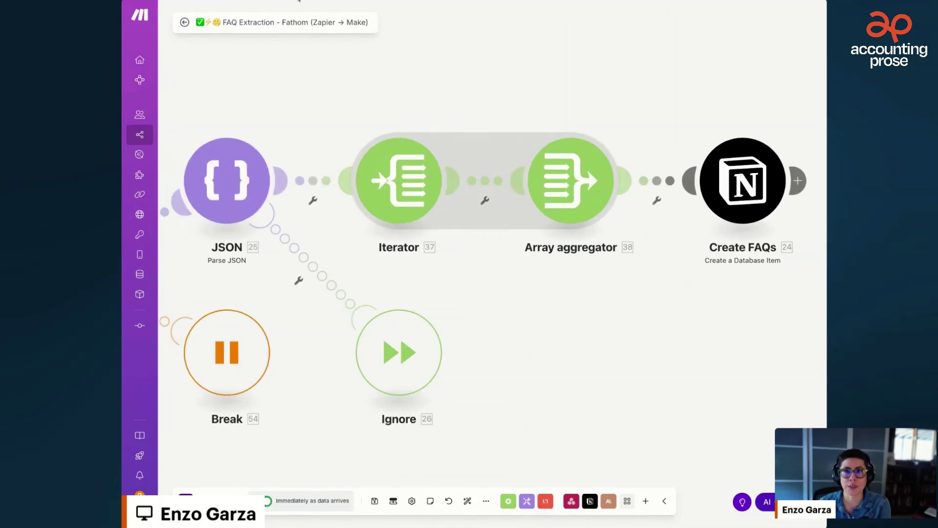
Step: Switch to the sales call's page in Notion, inspect the relation settings of the Extracted FAQs property, and close them
left_click(298, 1)
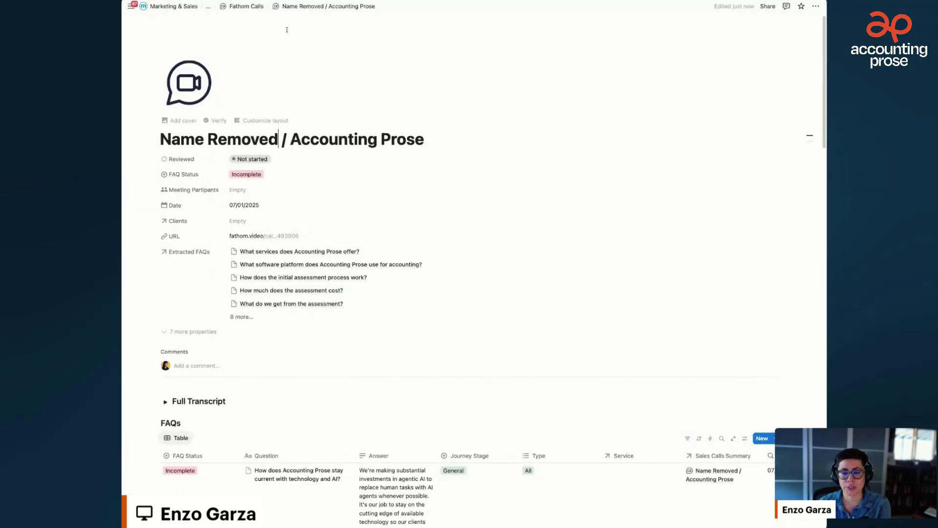
scroll(288, 122, "down", 2)
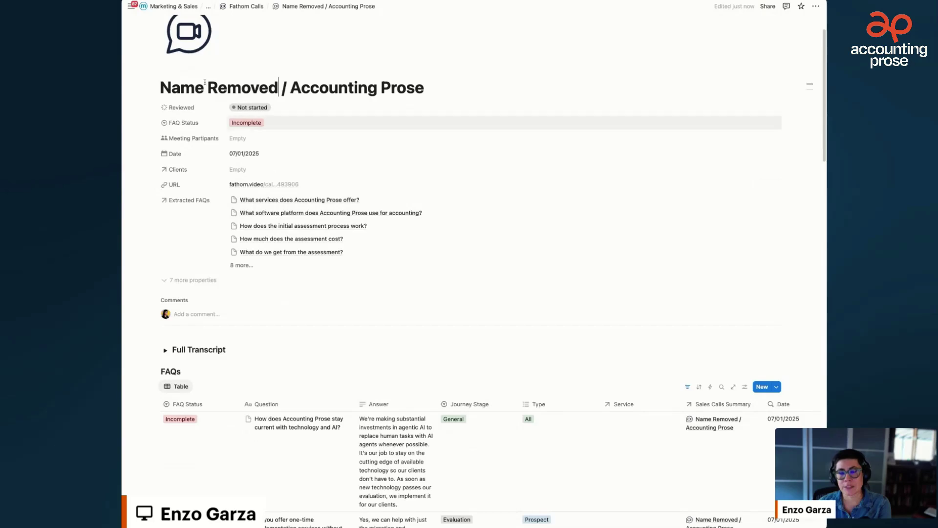
left_click(189, 199)
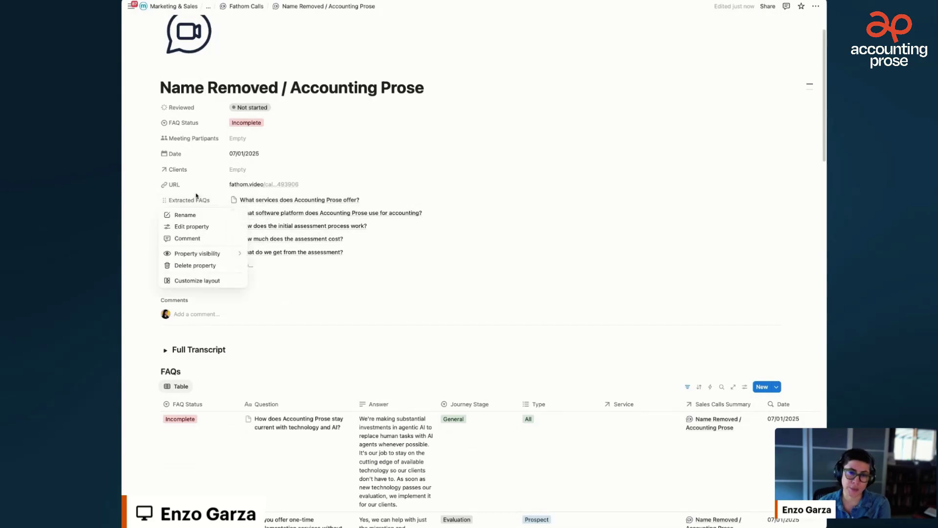
left_click(195, 229)
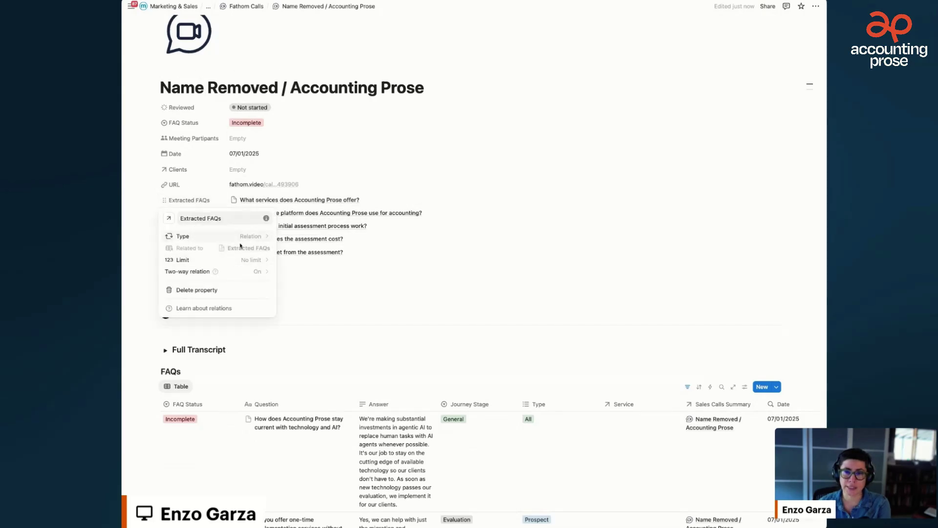
left_click(391, 175)
Step: Review the call page's FAQs table and check the FAQ Status options of the first question without changing it
scroll(391, 176, "down", 5)
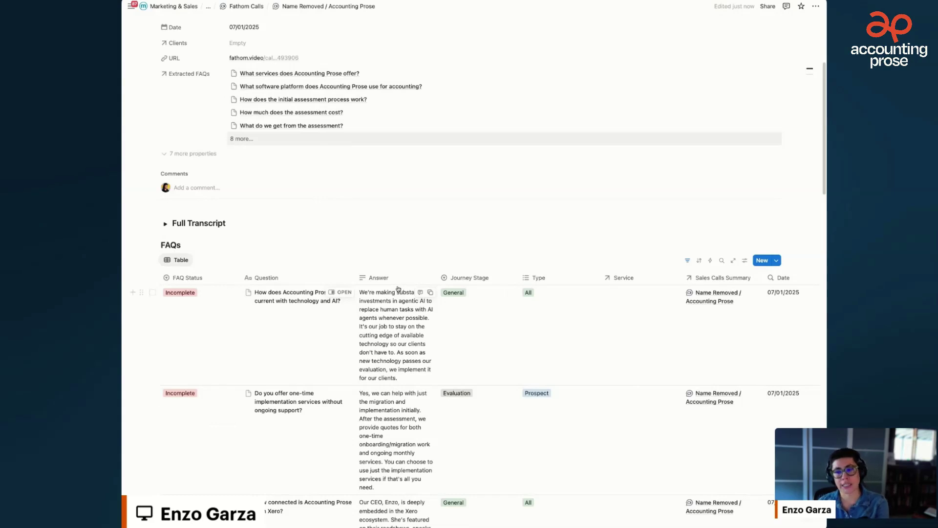
scroll(399, 291, "down", 3)
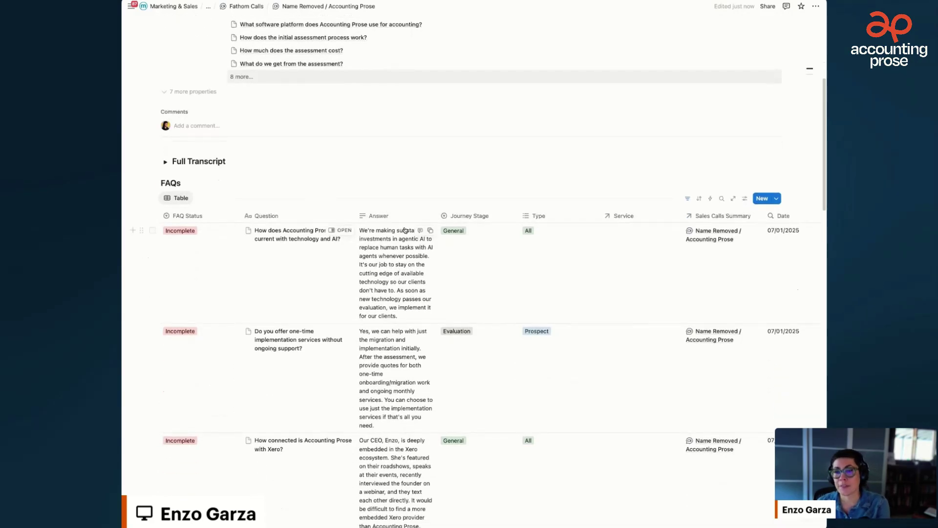
left_click(198, 231)
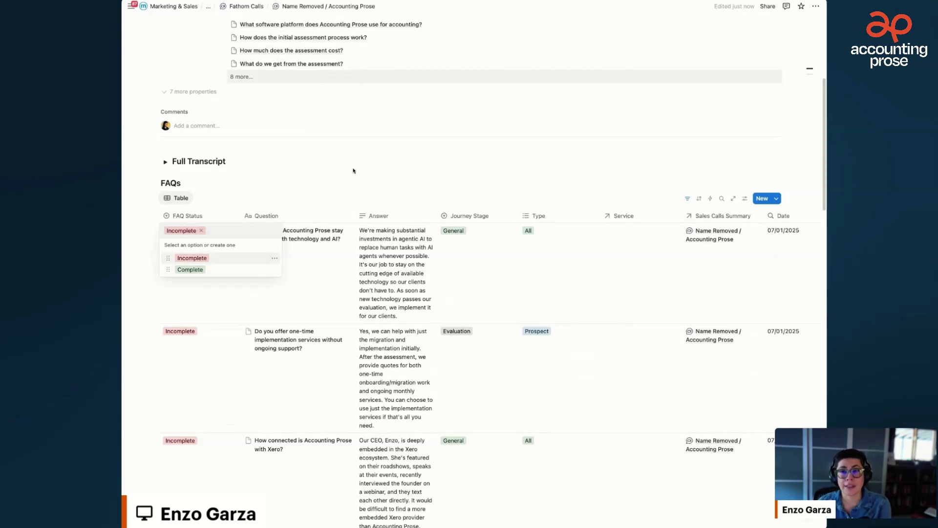
key("Escape")
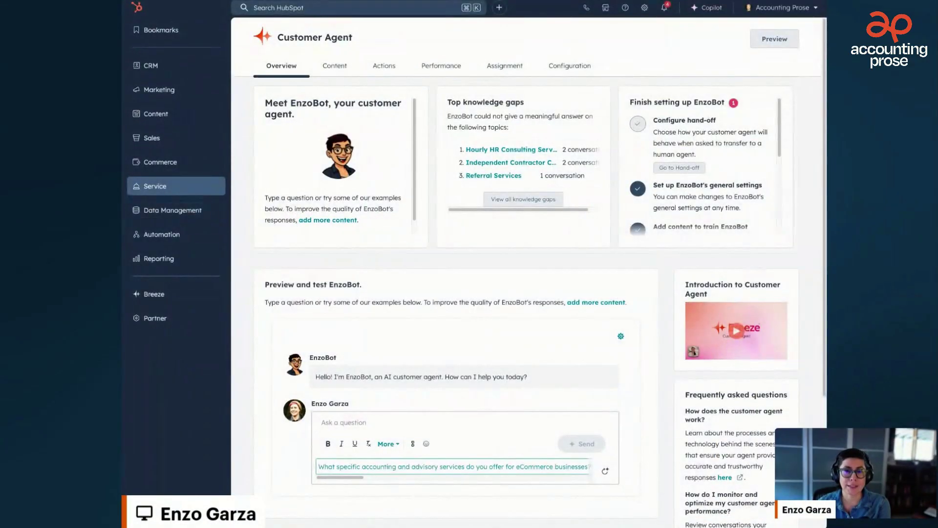
Step: Review the content sources of HubSpot's Customer Agent and show the Imported URL source
left_click(340, 69)
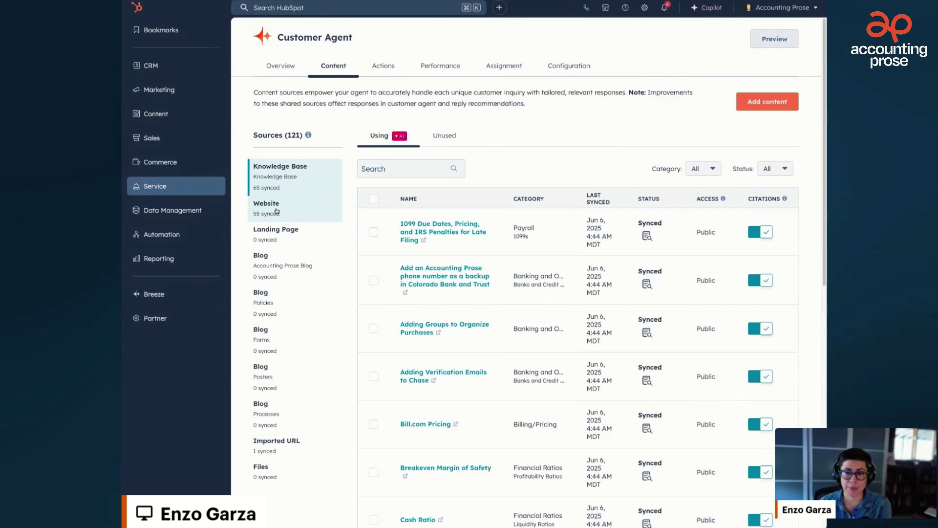
left_click(283, 442)
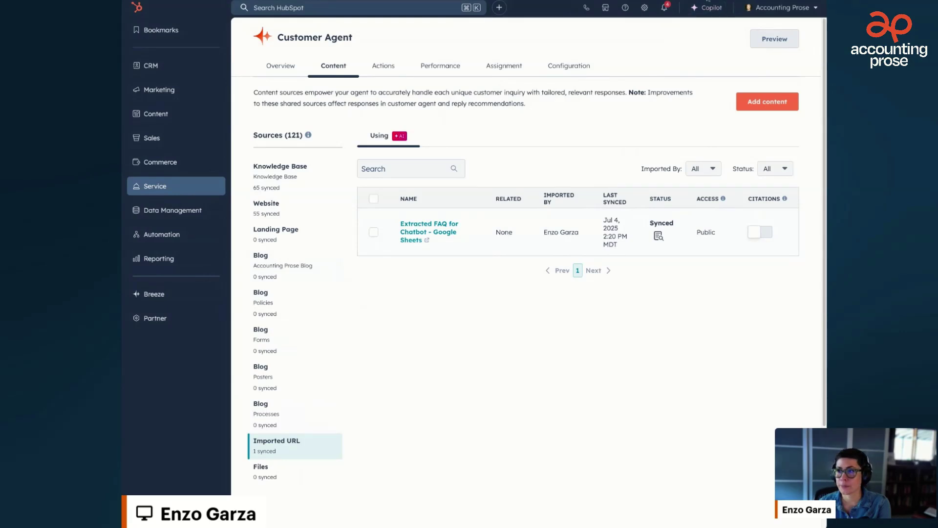
Step: Switch to the Accounting Prose website and open its chat widget
key("ctrl+Tab")
left_click(801, 512)
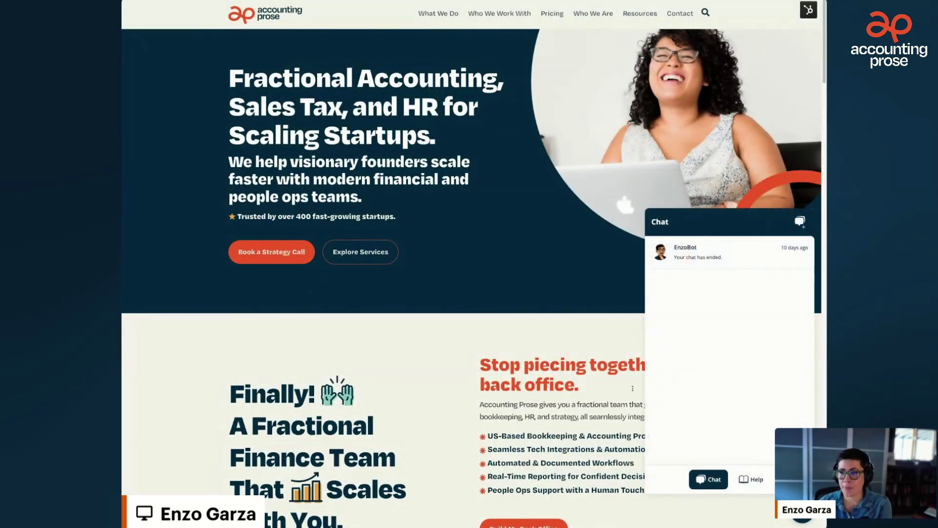